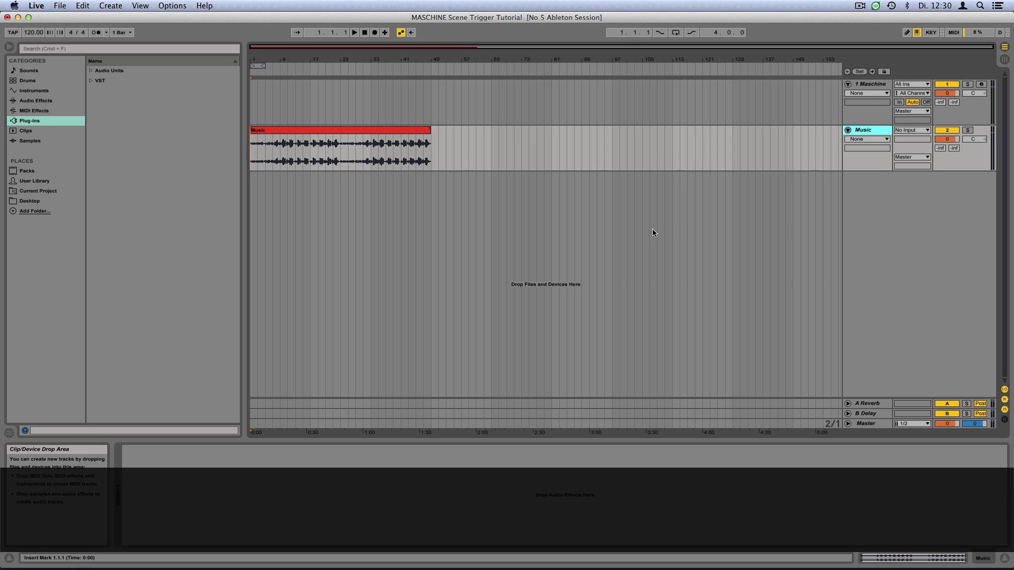
- Solo the Music track and play it briefly, then open the 1 Maschine track's plugin window
{"action": "left_click", "coordinate": [967, 131]}
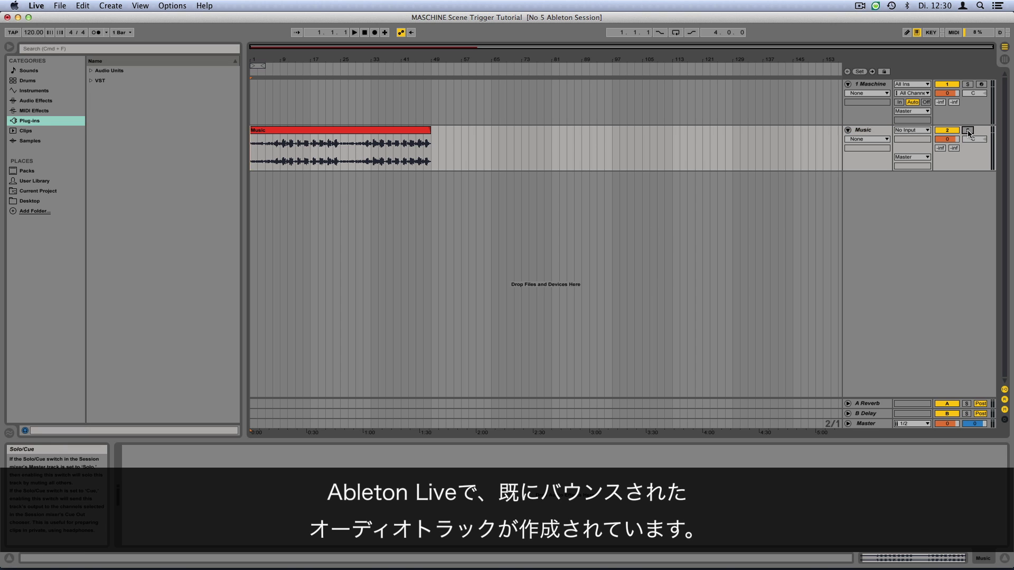
{"action": "left_click", "coordinate": [355, 32]}
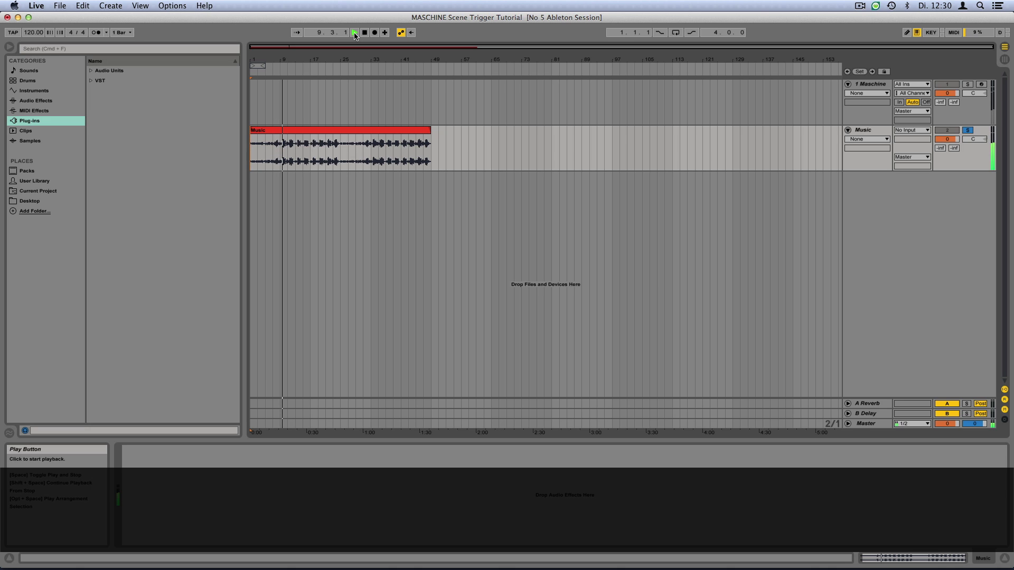
{"action": "left_click", "coordinate": [365, 33]}
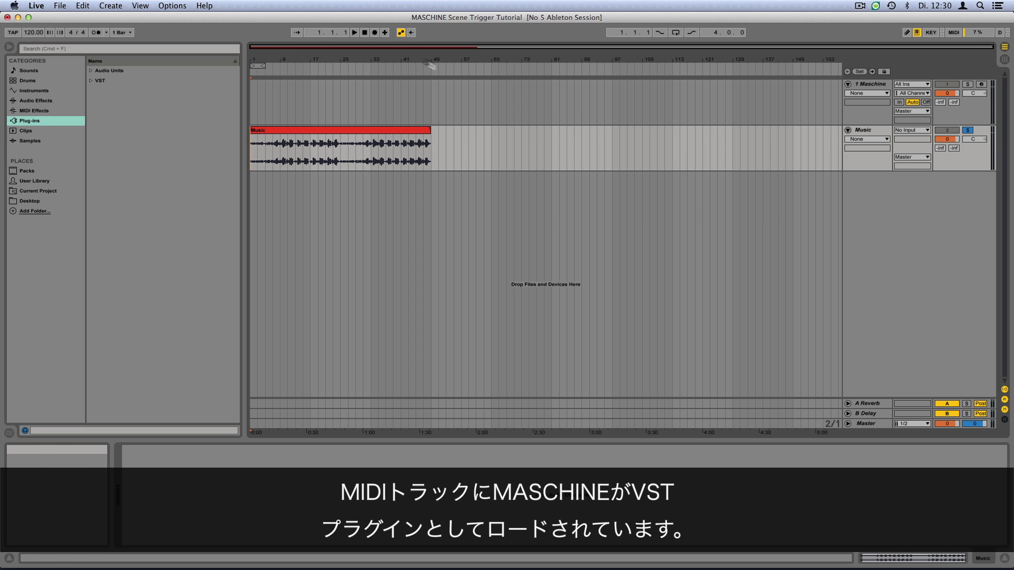
{"action": "left_click", "coordinate": [870, 84]}
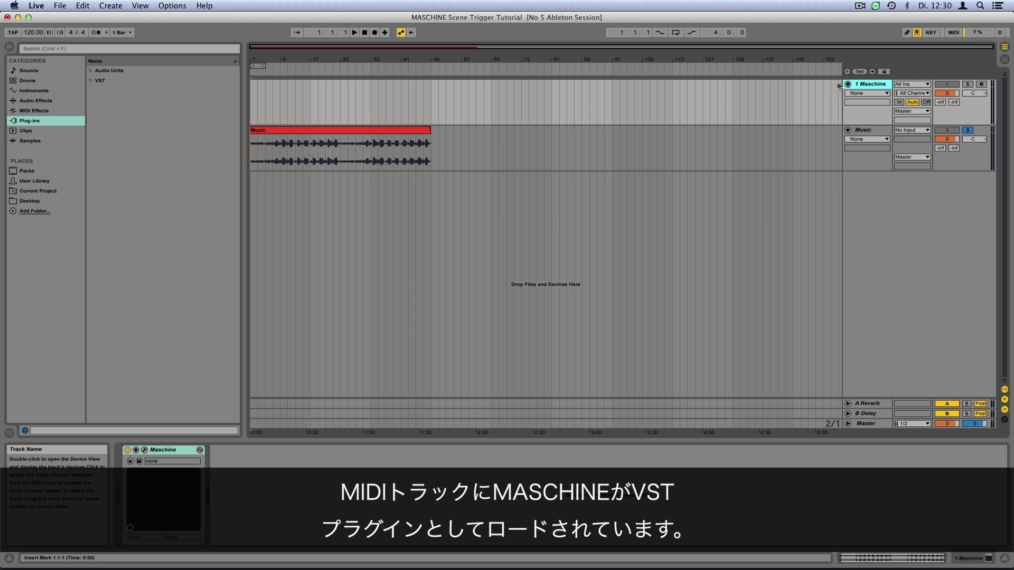
{"action": "left_click", "coordinate": [145, 452]}
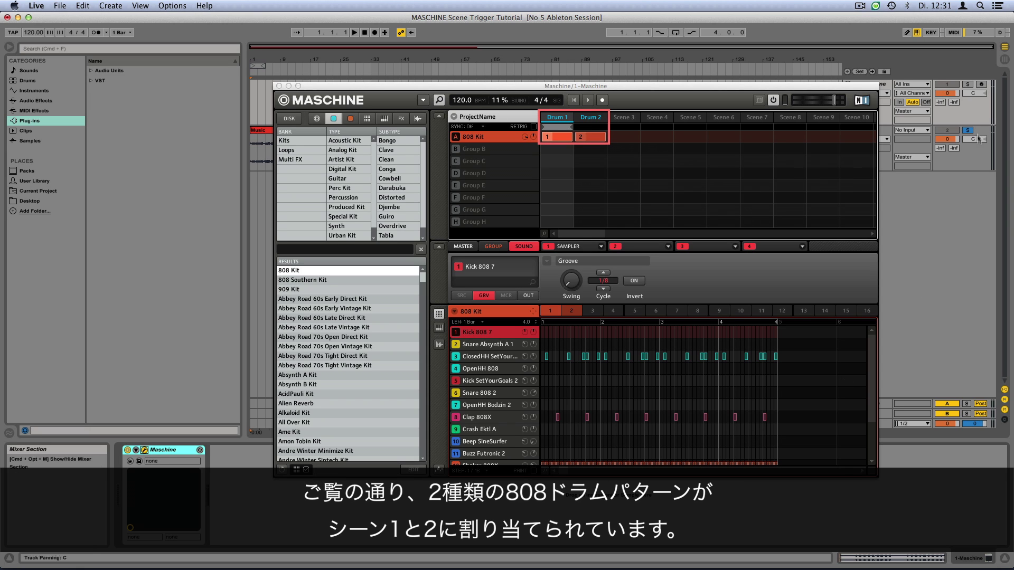
- Solo the Maschine track, play Drum 1 then Drum 2, and stop back at 1.1.1
{"action": "left_click", "coordinate": [968, 84]}
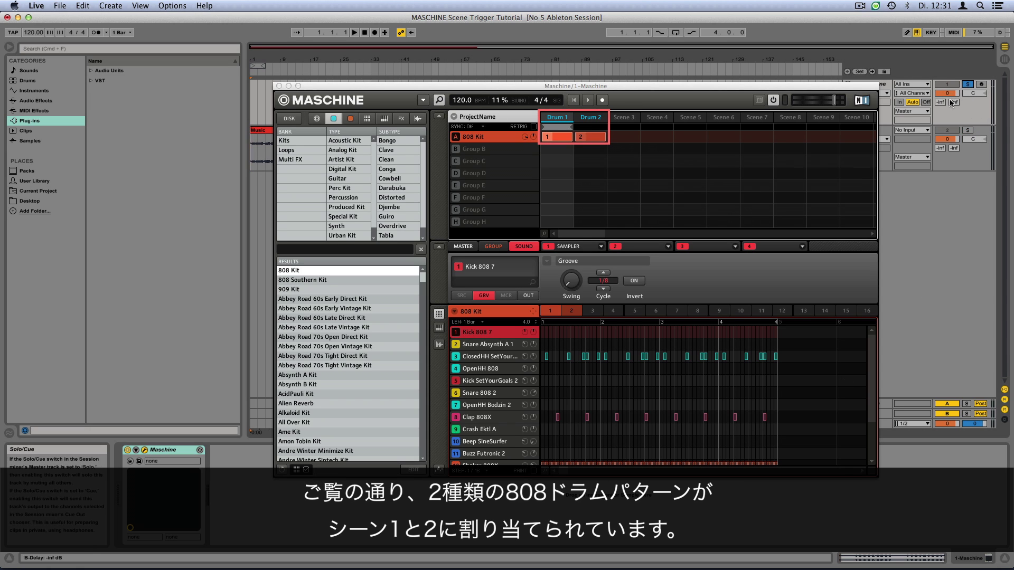
{"action": "left_click", "coordinate": [355, 32]}
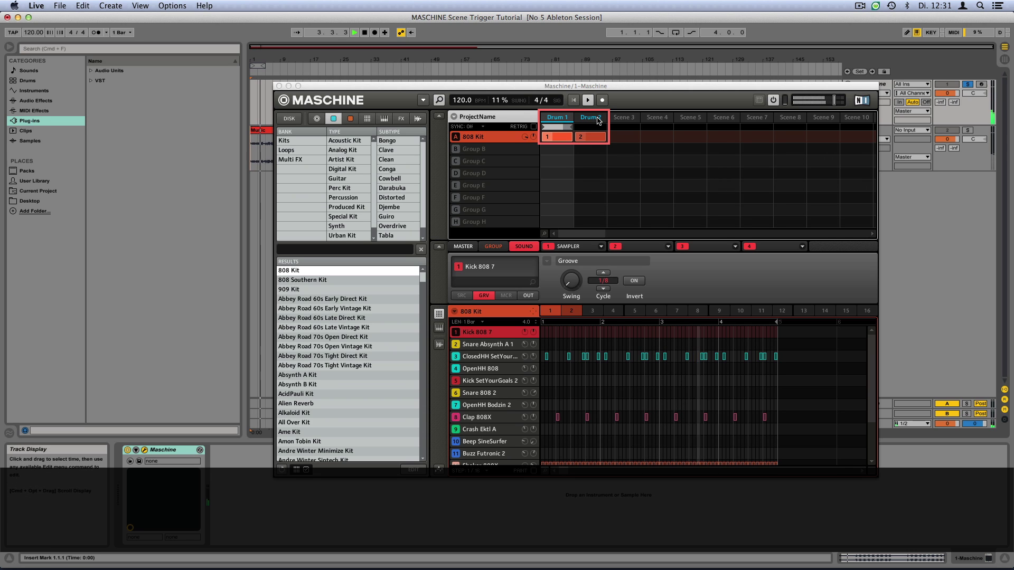
{"action": "left_click", "coordinate": [597, 118]}
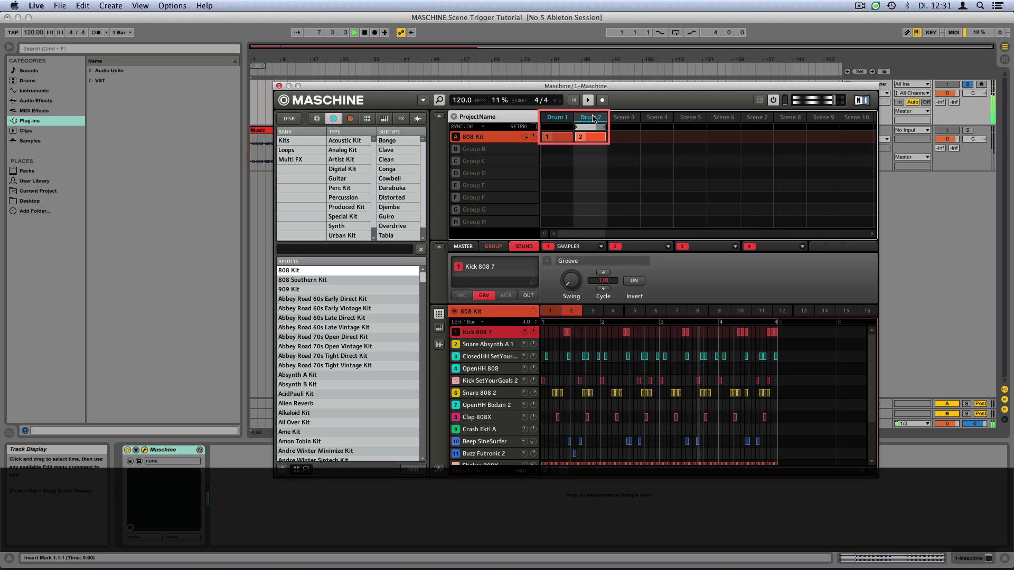
{"action": "left_click", "coordinate": [365, 33]}
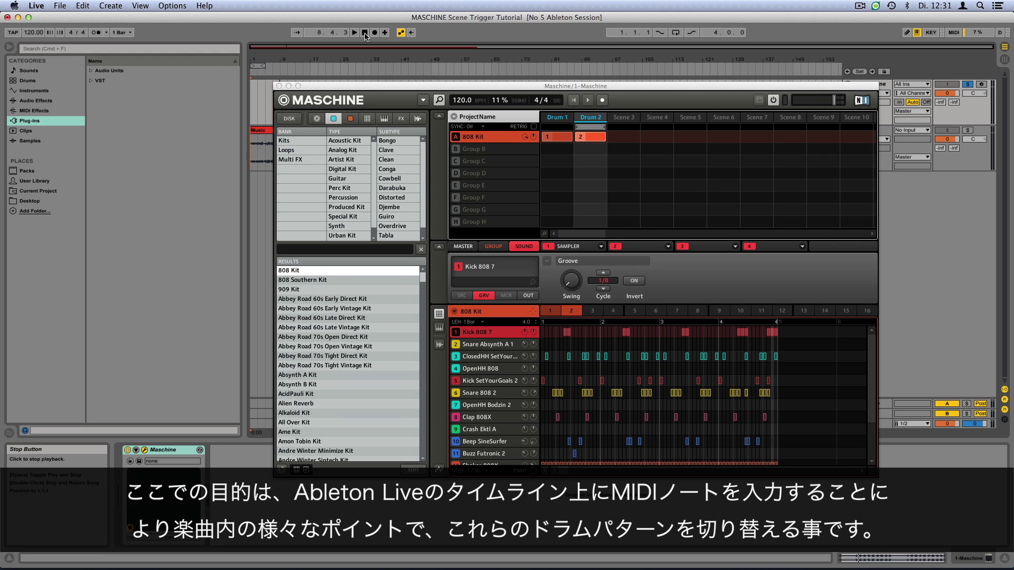
{"action": "left_click", "coordinate": [365, 33]}
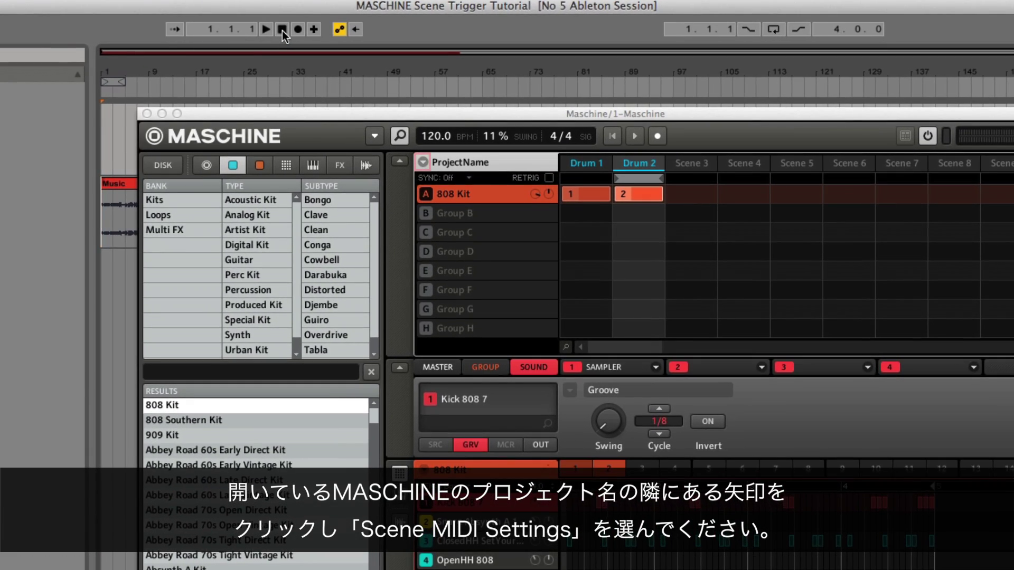
- Enable Scene MIDI Settings with MIDI Note input on channel 1 and root note C-2
{"action": "left_click", "coordinate": [425, 165]}
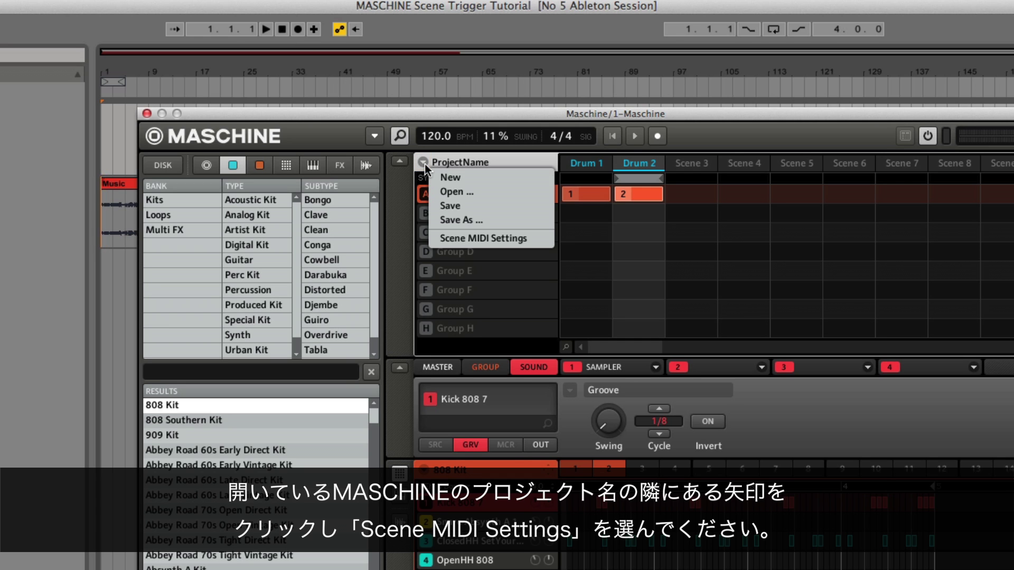
{"action": "left_click", "coordinate": [453, 239]}
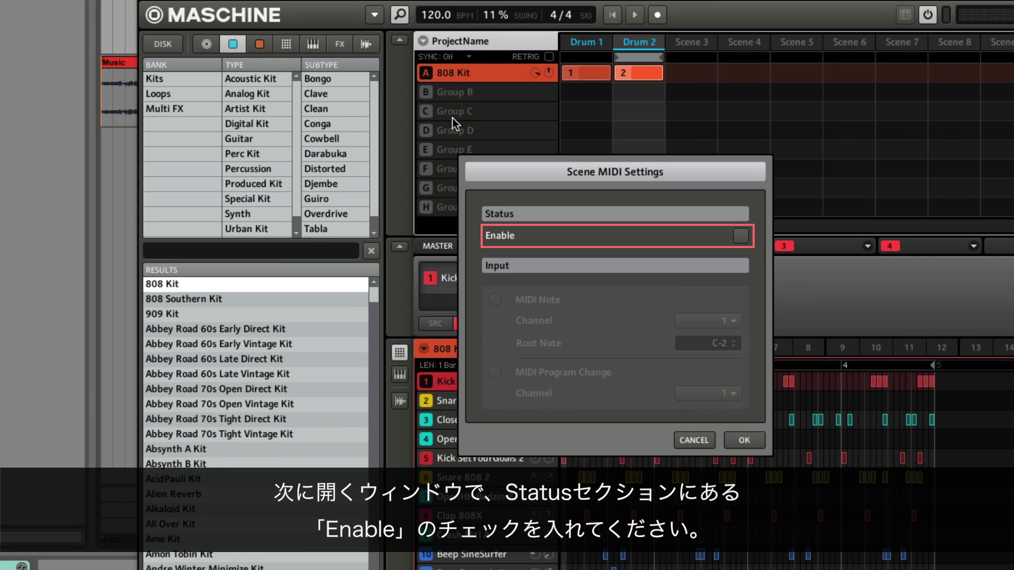
{"action": "left_click", "coordinate": [740, 237]}
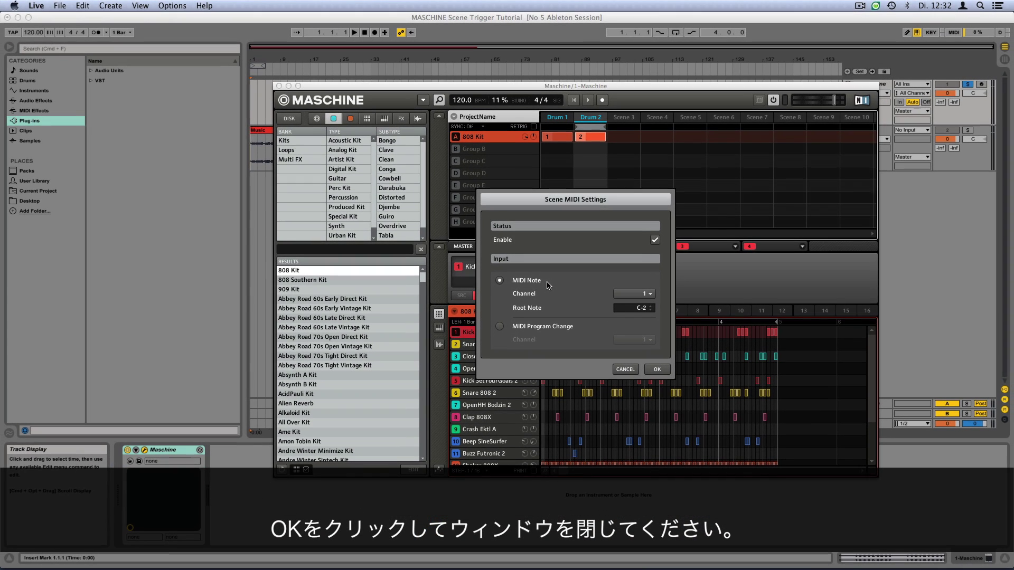
{"action": "left_click", "coordinate": [661, 371]}
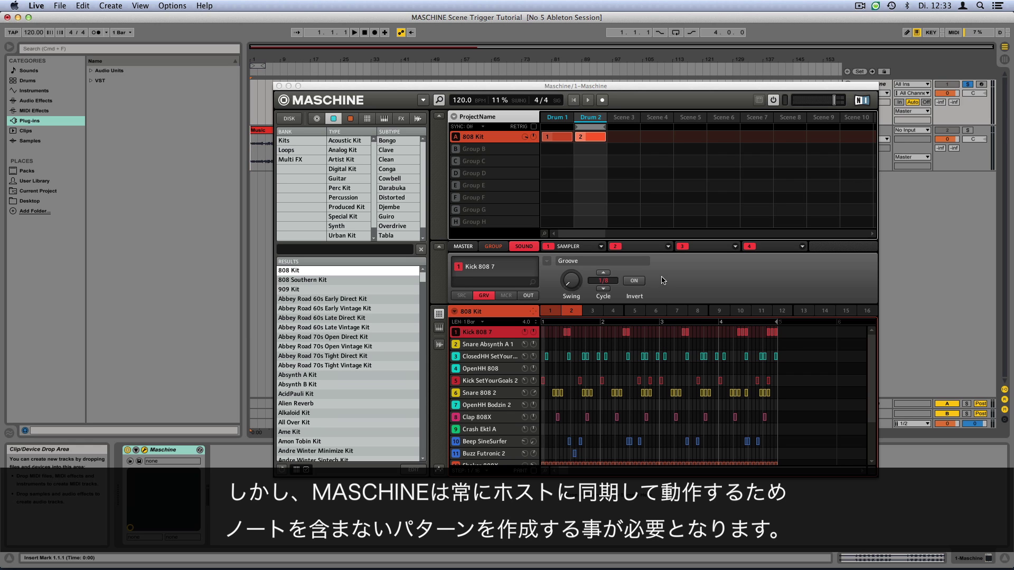
- Select Scene 3 and create an empty pattern in its pattern slot
{"action": "left_click", "coordinate": [632, 122]}
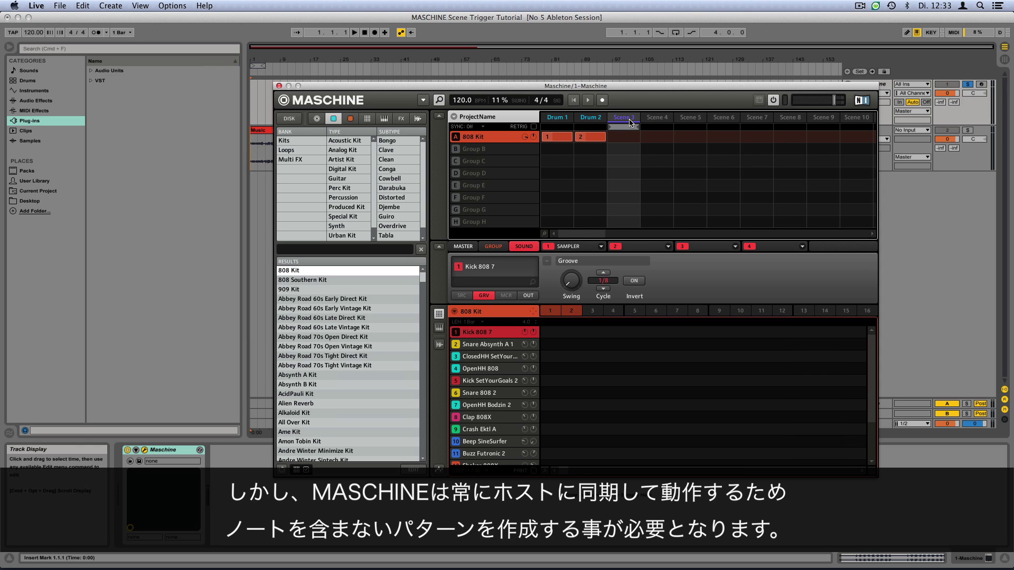
{"action": "left_click", "coordinate": [593, 311]}
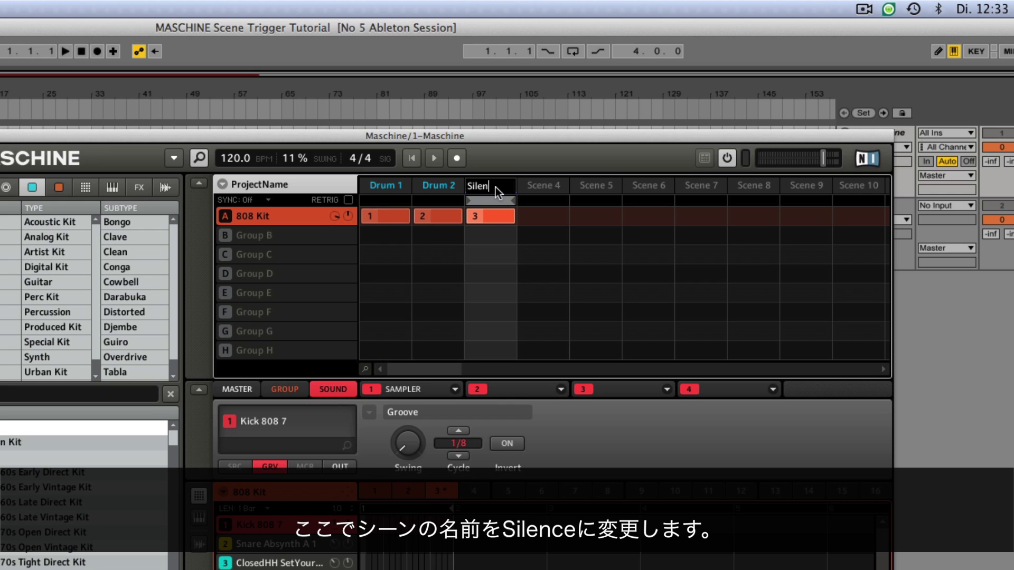
- Commit the Scene 3 name Silence, set scene sync to 1/8, and close the Maschine window
{"action": "key", "text": "Return"}
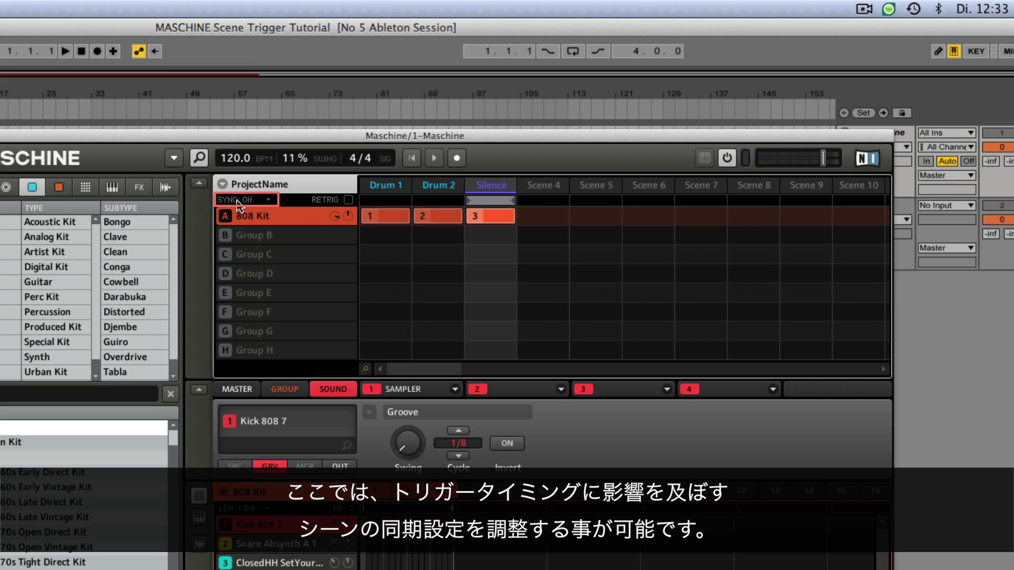
{"action": "left_click", "coordinate": [268, 201]}
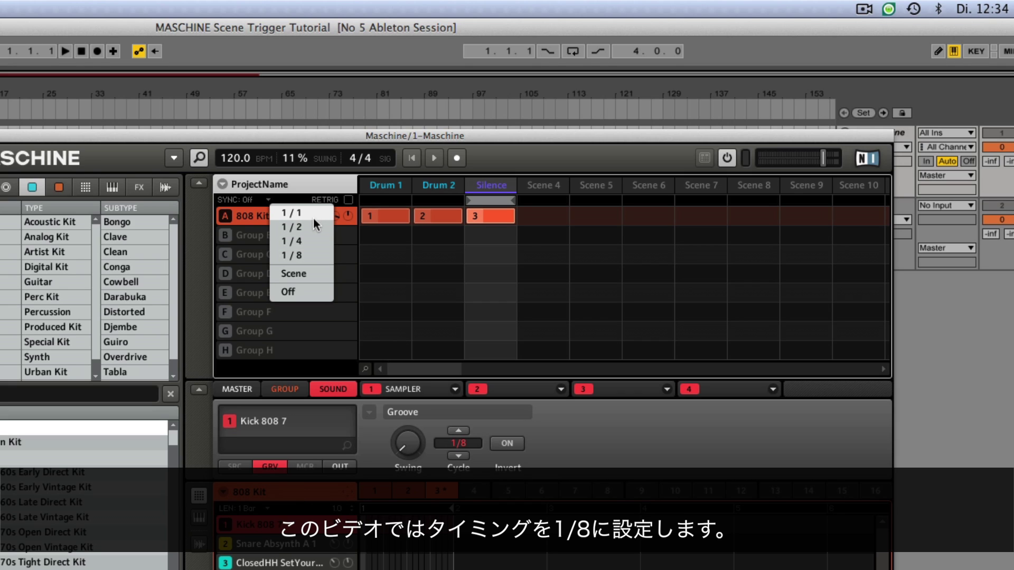
{"action": "left_click", "coordinate": [310, 257]}
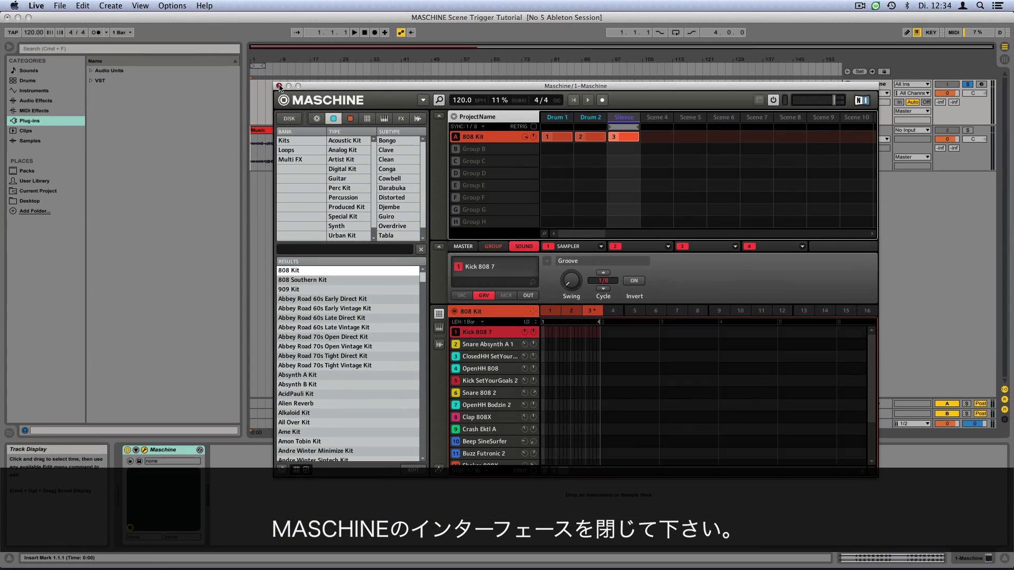
{"action": "left_click", "coordinate": [287, 83]}
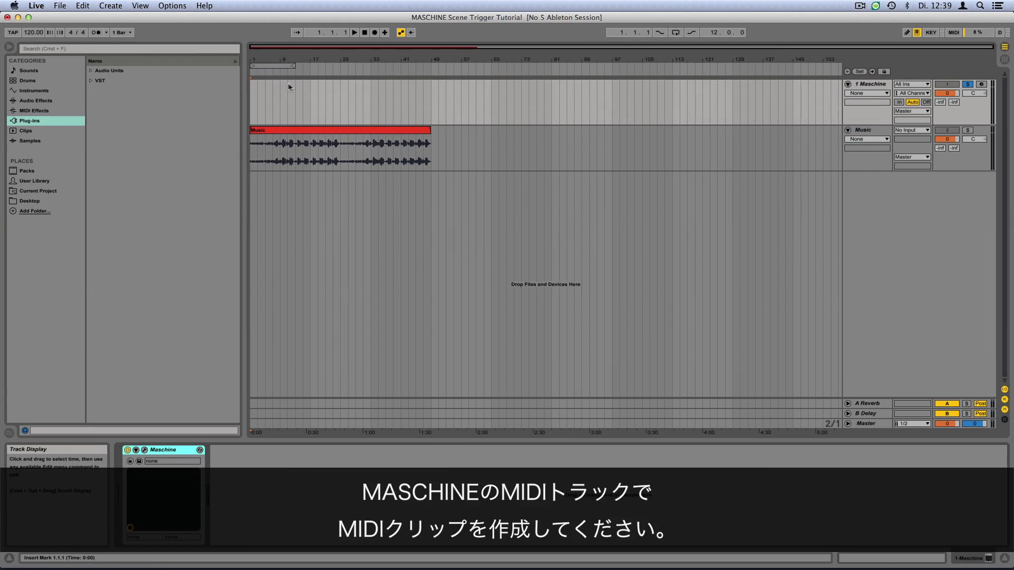
- Unsolo the Maschine track and insert a two-bar MIDI clip at bar 49
{"action": "left_click", "coordinate": [970, 86]}
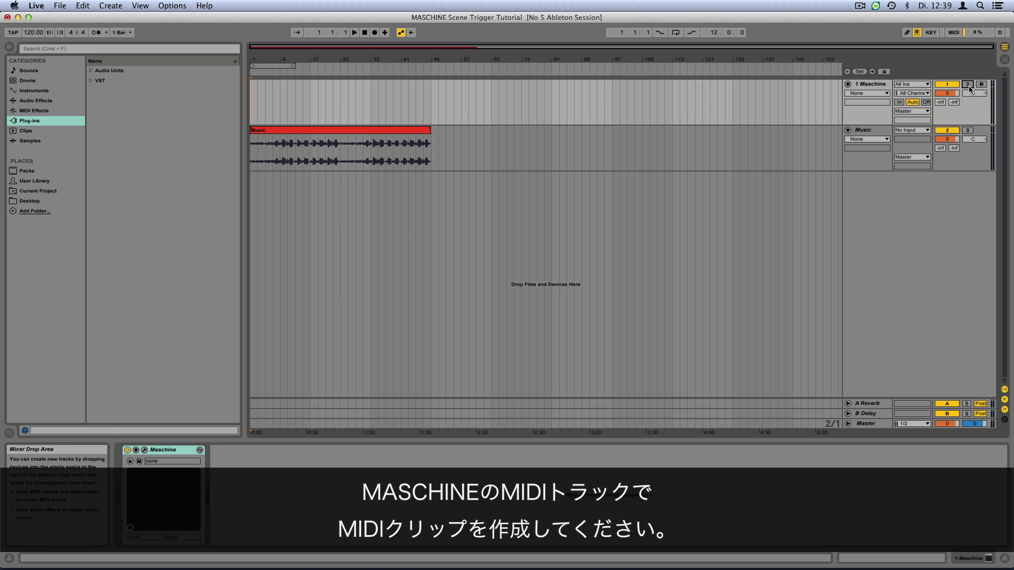
{"action": "left_click_drag", "start_coordinate": [432, 108], "coordinate": [440, 107]}
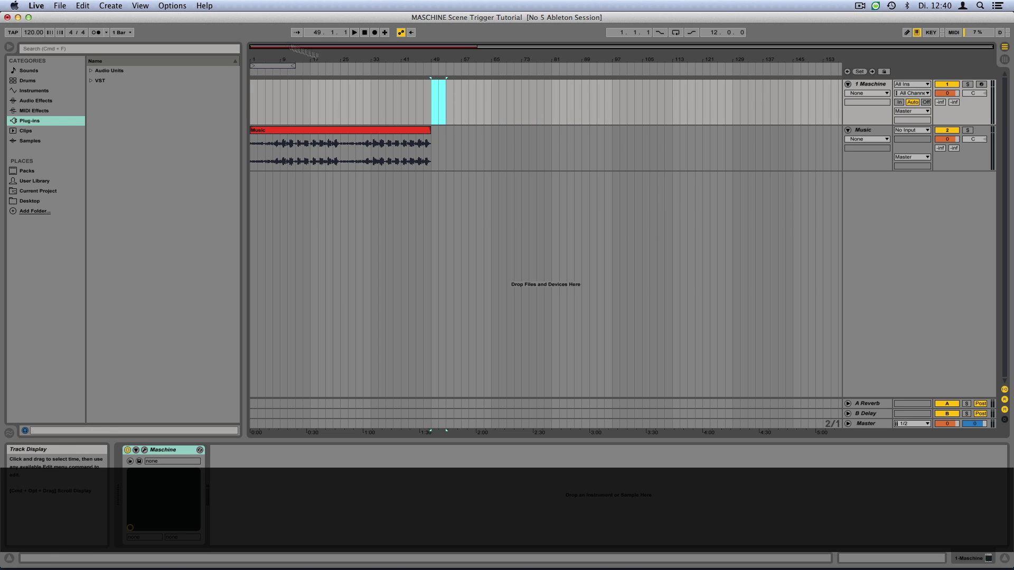
{"action": "left_click", "coordinate": [110, 5]}
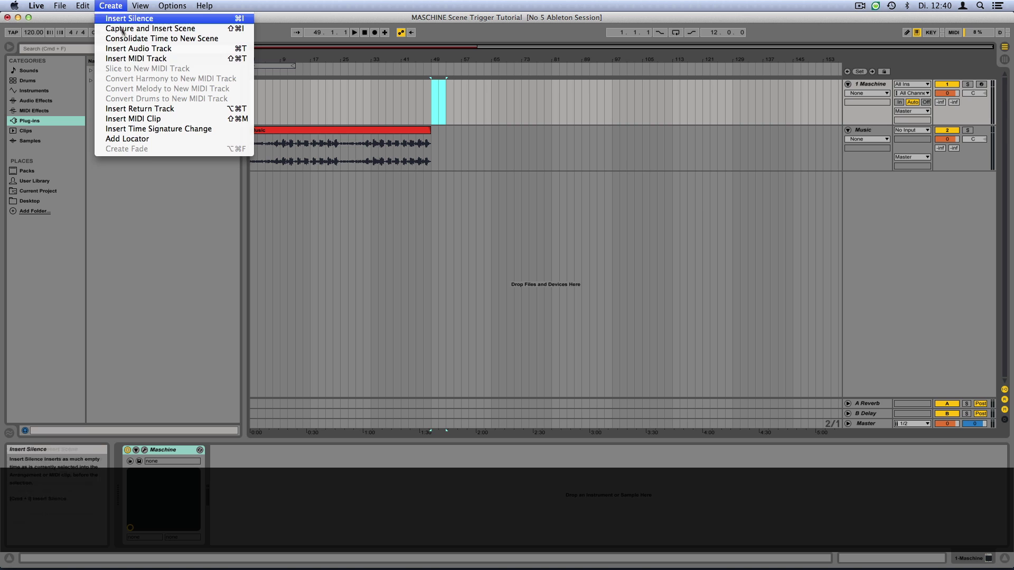
{"action": "left_click", "coordinate": [133, 119]}
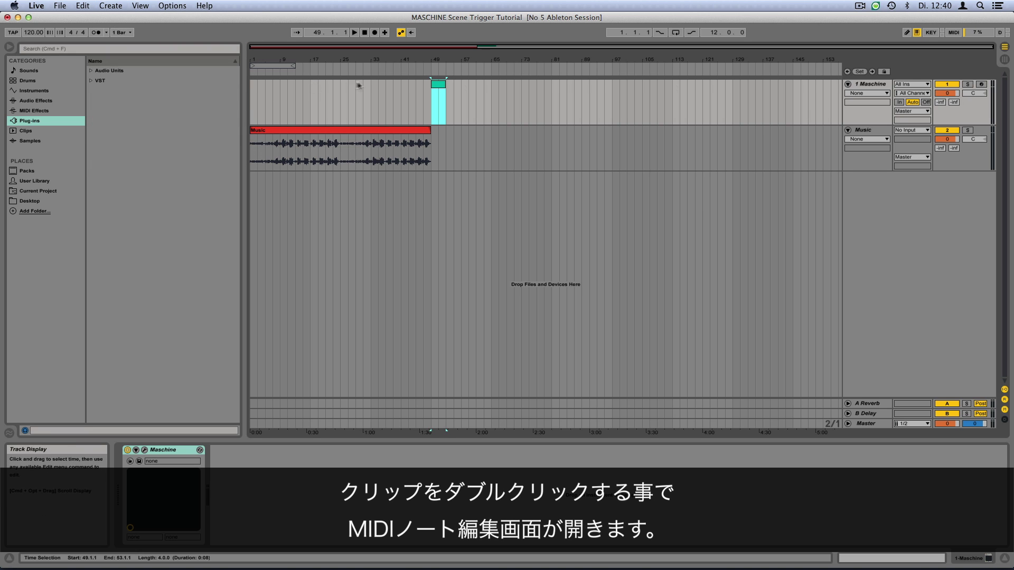
- Draw a C-2 note at the start of the bar 49 clip
{"action": "double_click", "coordinate": [436, 84]}
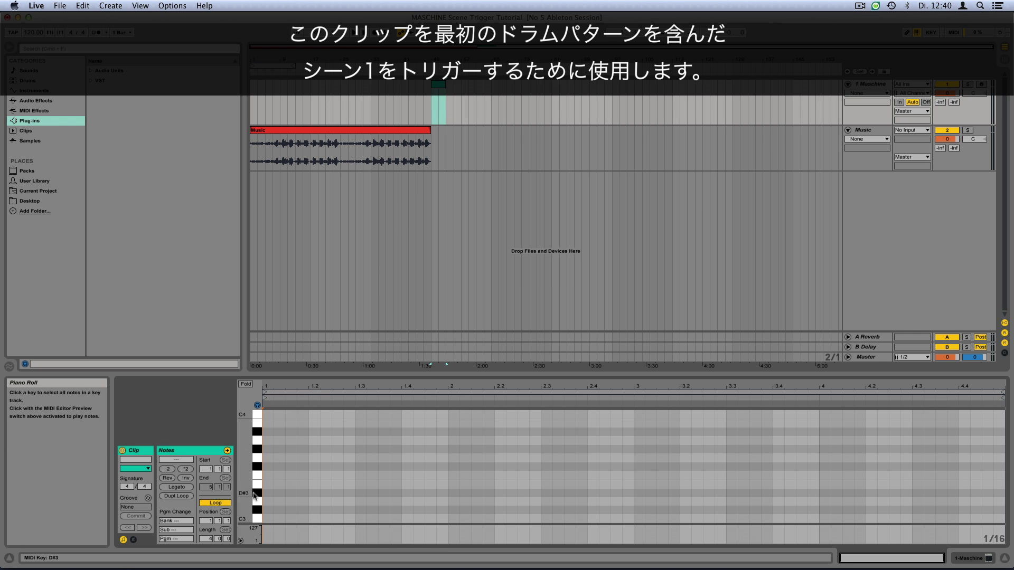
{"action": "left_click_drag", "start_coordinate": [243, 513], "coordinate": [243, 343]}
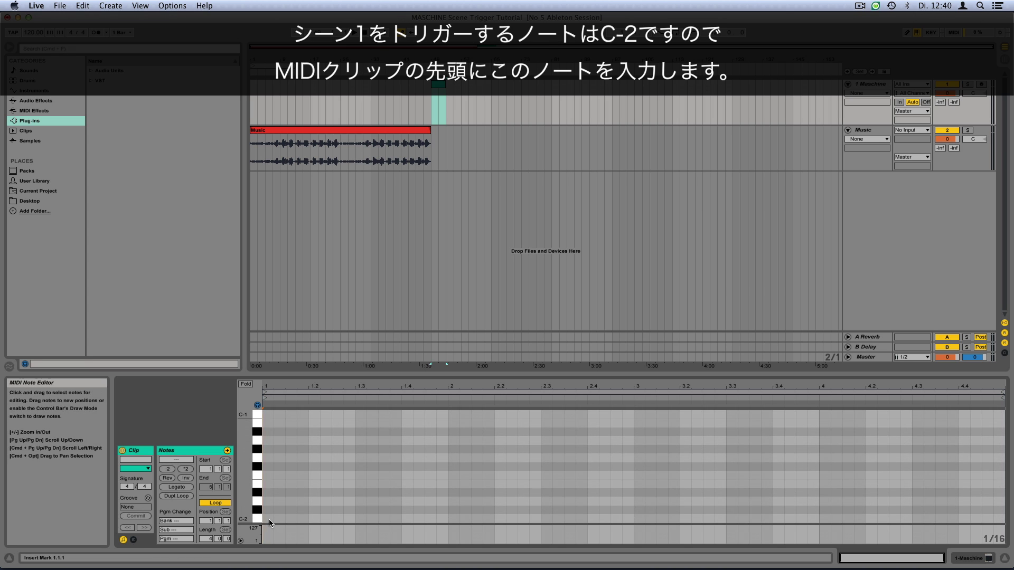
{"action": "double_click", "coordinate": [268, 518]}
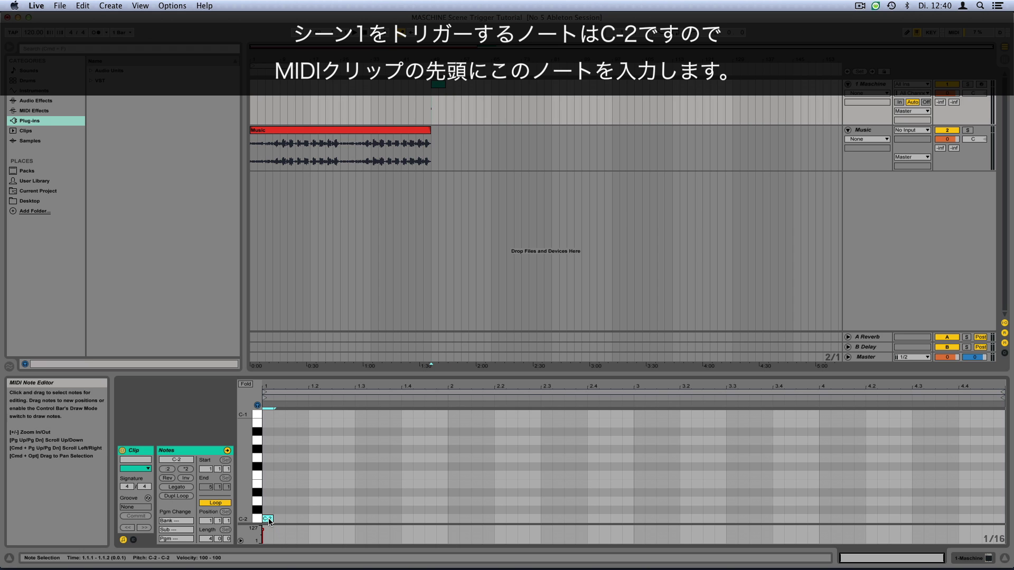
{"action": "left_click", "coordinate": [269, 523]}
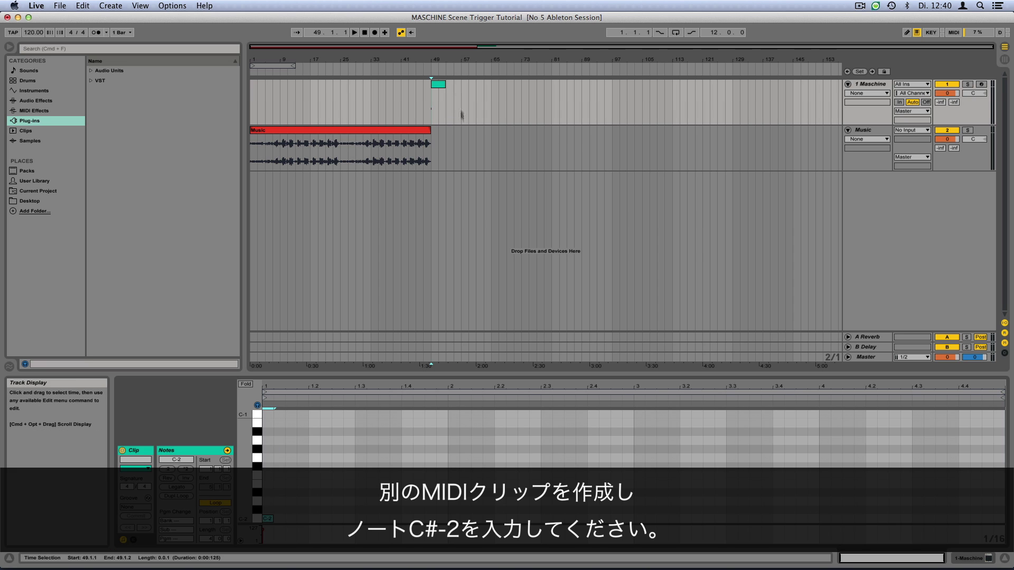
- Insert a MIDI clip over bars 57–61 and draw a C#-2 note at its start
{"action": "left_click_drag", "start_coordinate": [462, 90], "coordinate": [477, 91]}
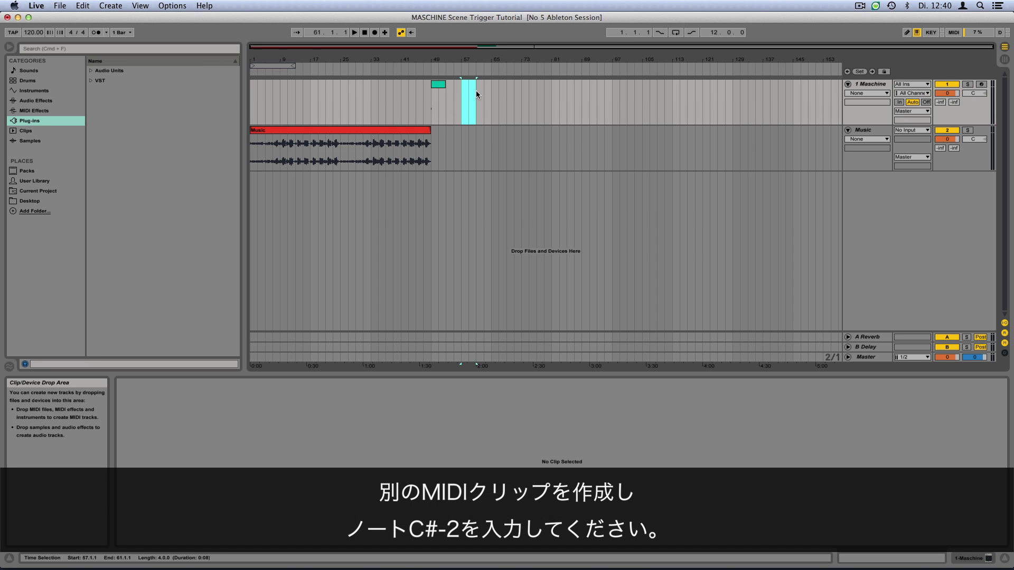
{"action": "left_click", "coordinate": [117, 5]}
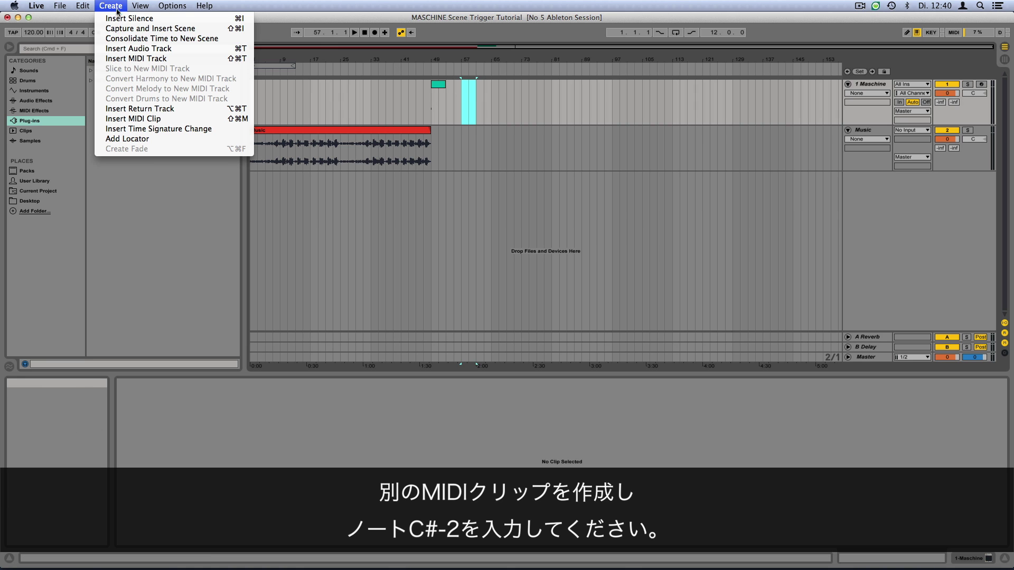
{"action": "left_click", "coordinate": [123, 118]}
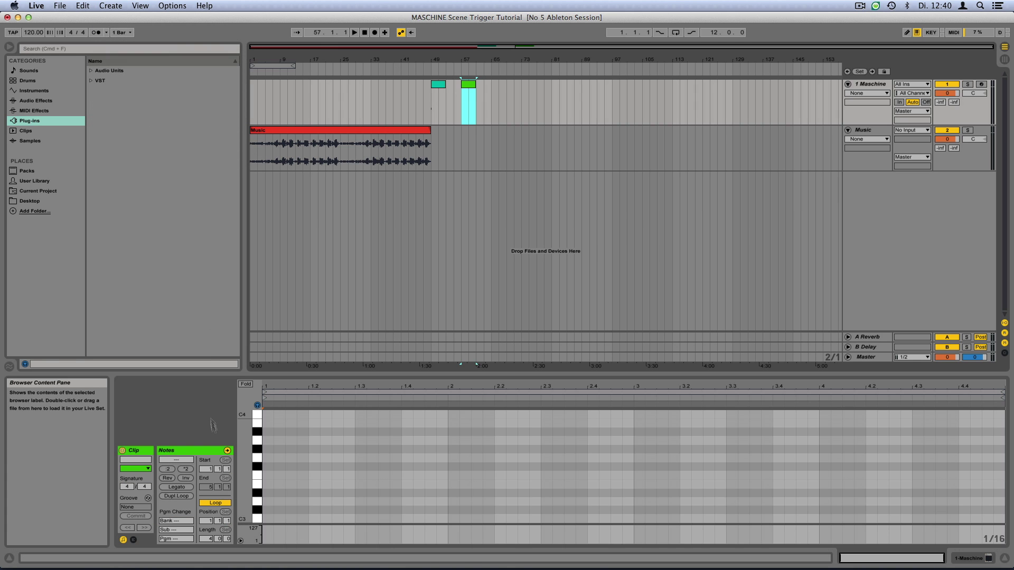
{"action": "left_click_drag", "start_coordinate": [245, 521], "coordinate": [245, 544]}
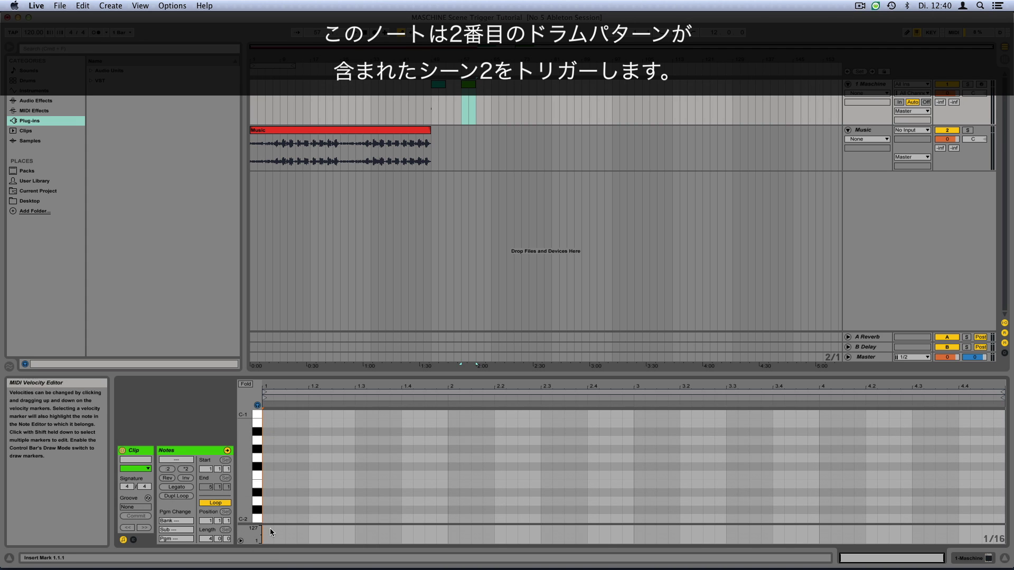
{"action": "double_click", "coordinate": [266, 509]}
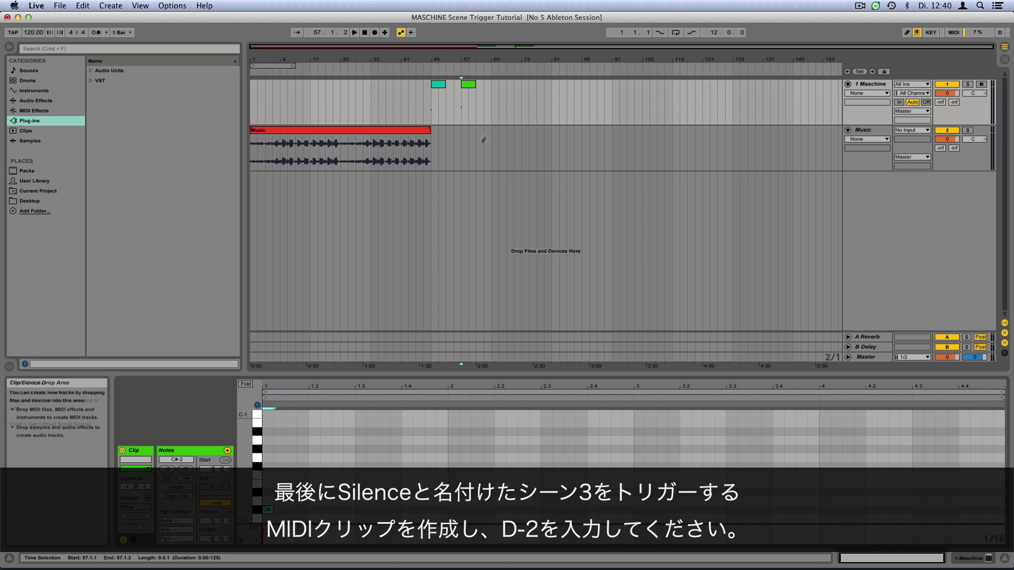
- Insert a MIDI clip over bars 65–69 and draw a D-2 note at its start
{"action": "left_click", "coordinate": [492, 112]}
{"action": "left_click_drag", "start_coordinate": [496, 115], "coordinate": [505, 111]}
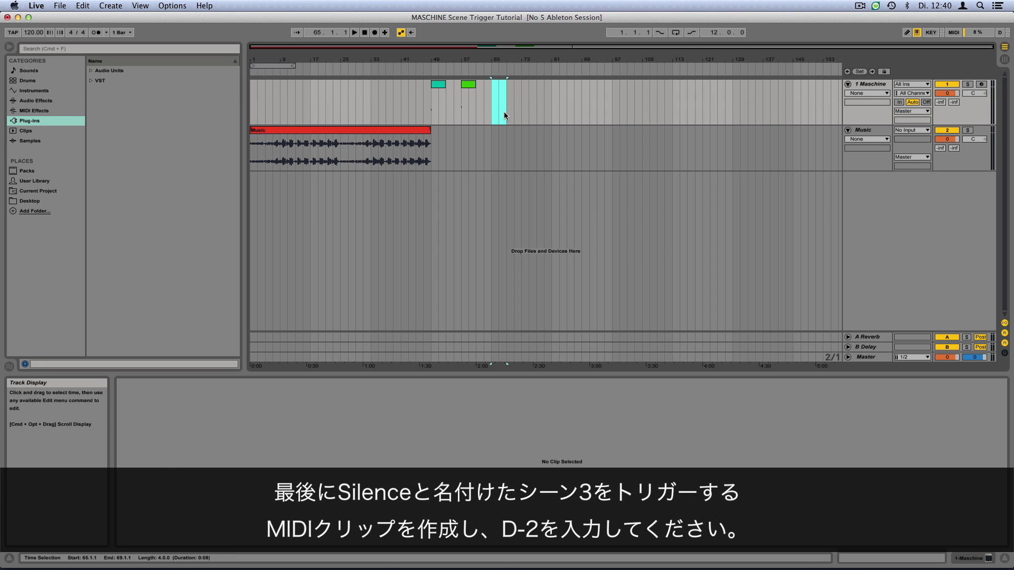
{"action": "left_click", "coordinate": [115, 5]}
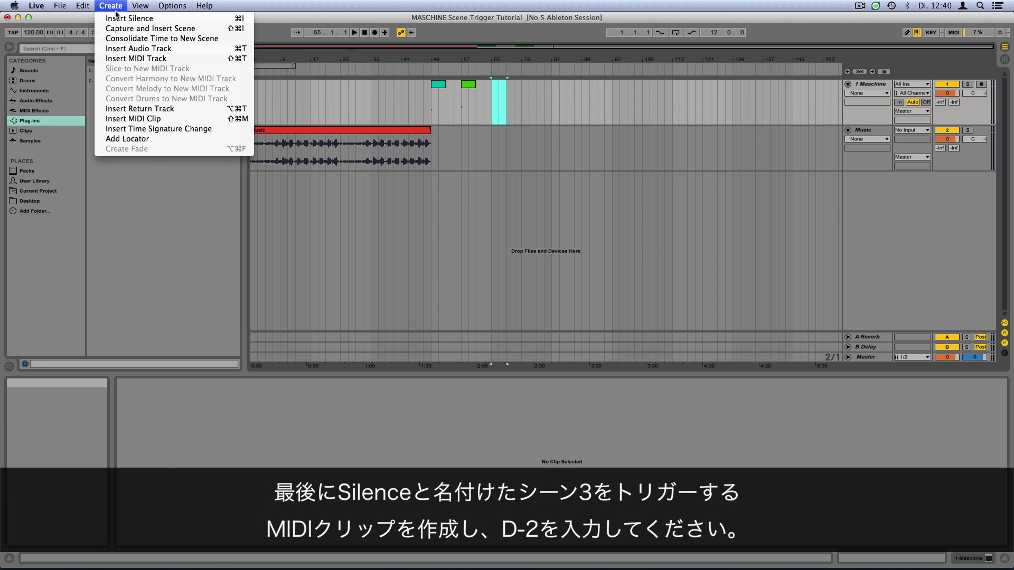
{"action": "left_click", "coordinate": [131, 118]}
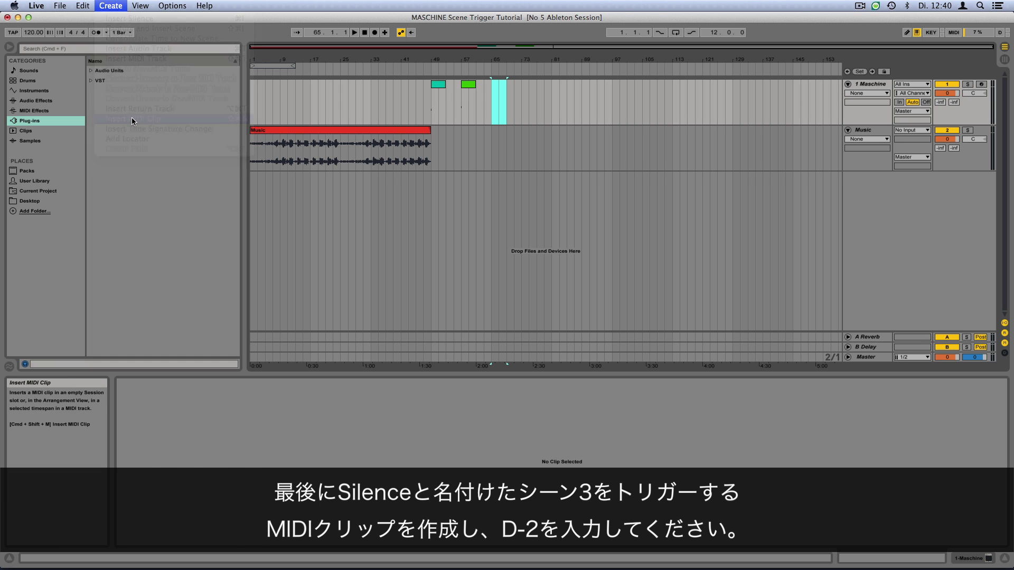
{"action": "left_click_drag", "start_coordinate": [256, 502], "coordinate": [257, 523]}
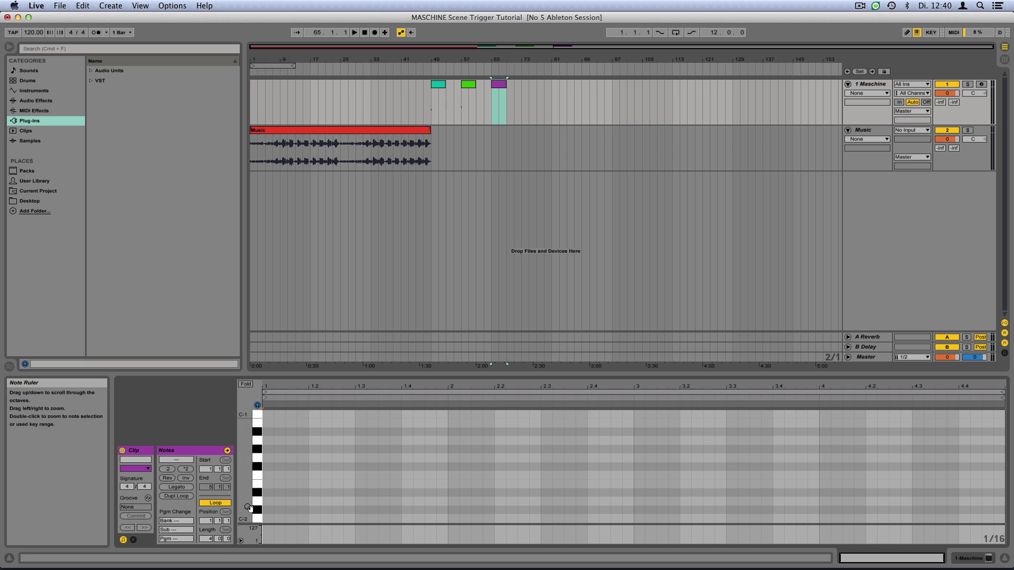
{"action": "double_click", "coordinate": [269, 502]}
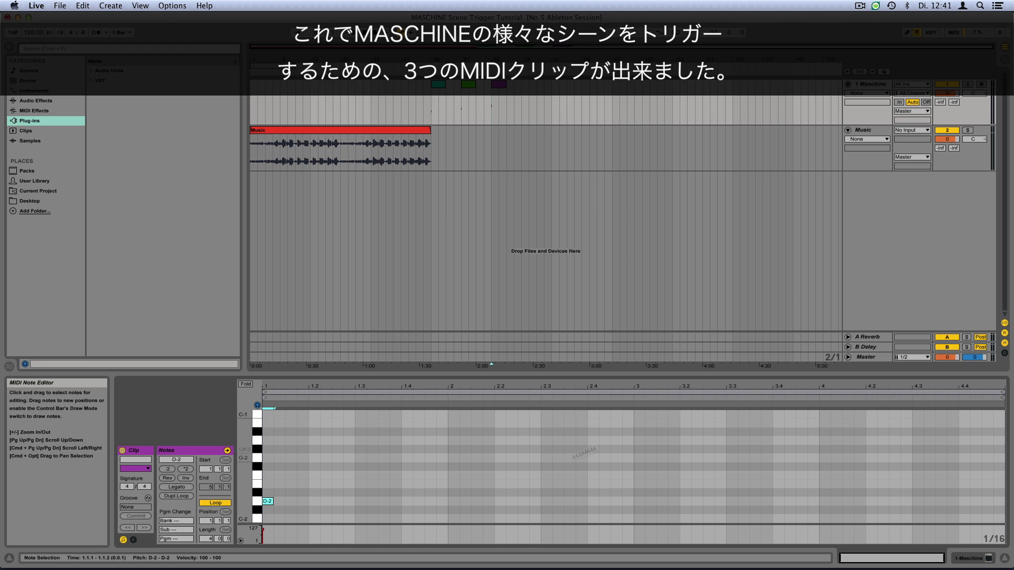
{"action": "left_click", "coordinate": [880, 84]}
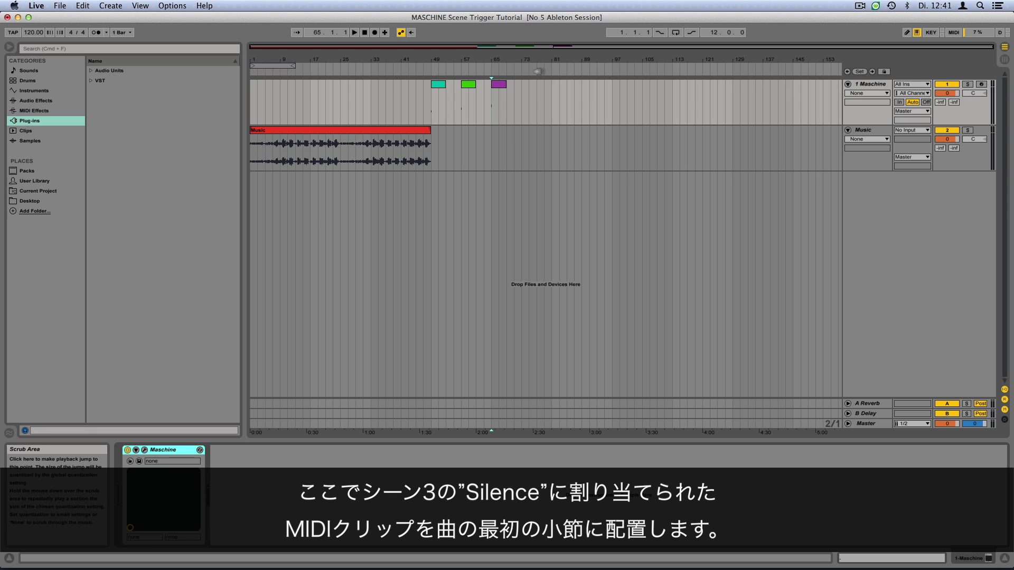
- Move the purple, teal and green clips to bars 1, 5 and 9, then reopen Maschine
{"action": "left_click", "coordinate": [498, 84]}
{"action": "left_click_drag", "start_coordinate": [498, 83], "coordinate": [254, 94]}
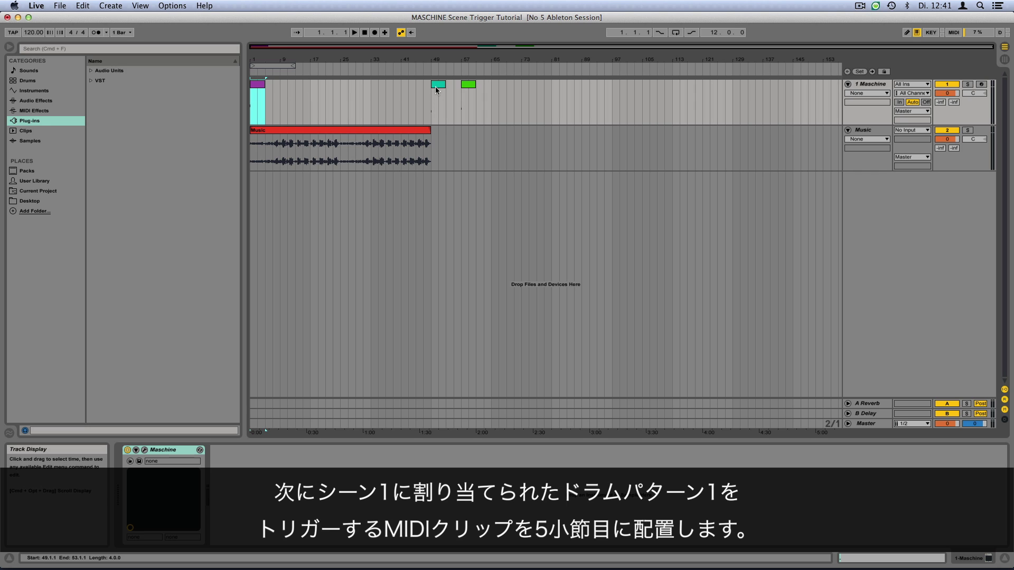
{"action": "left_click_drag", "start_coordinate": [436, 84], "coordinate": [273, 95]}
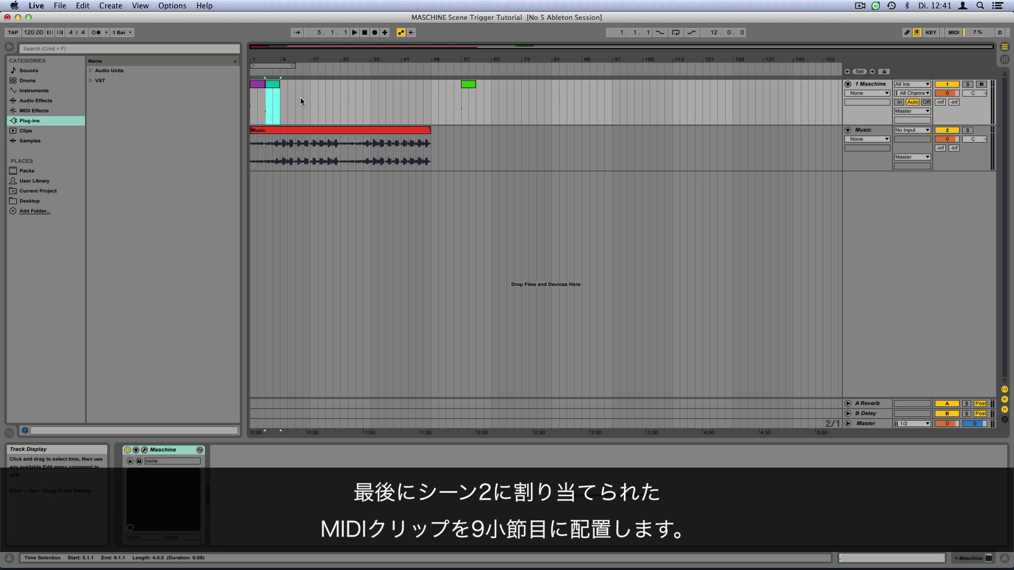
{"action": "left_click", "coordinate": [469, 86]}
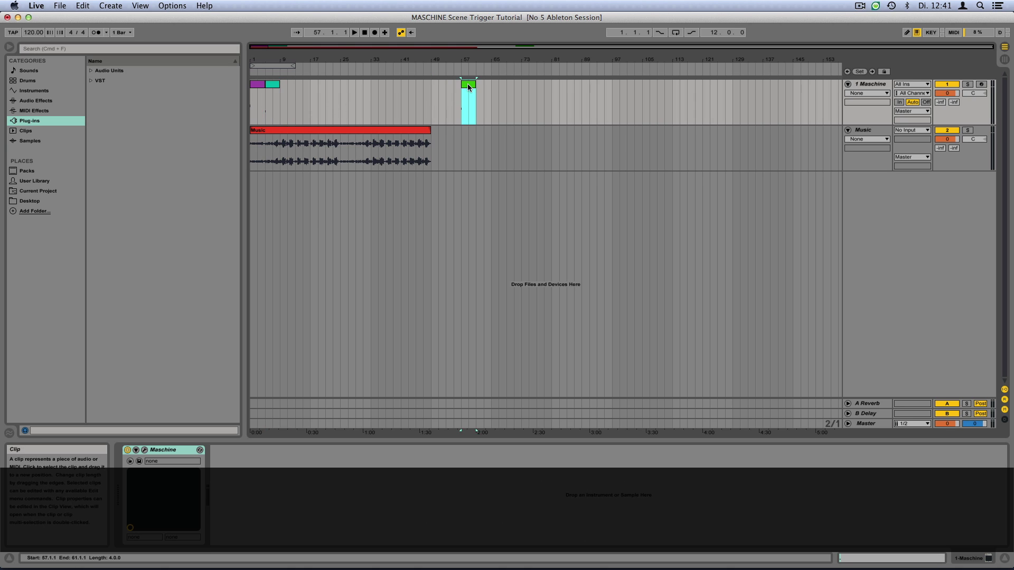
{"action": "left_click_drag", "start_coordinate": [469, 85], "coordinate": [289, 98]}
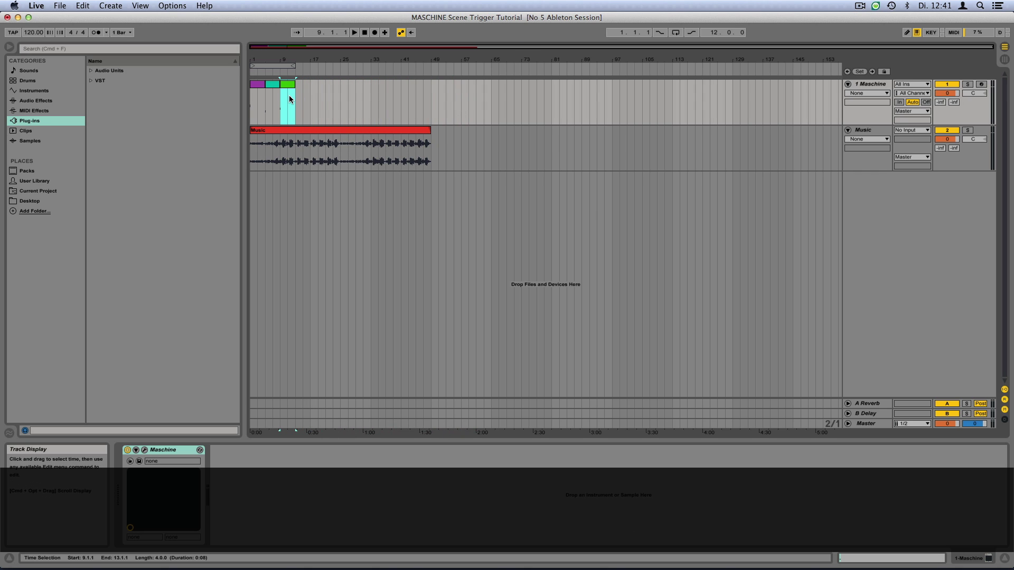
{"action": "left_click", "coordinate": [364, 33]}
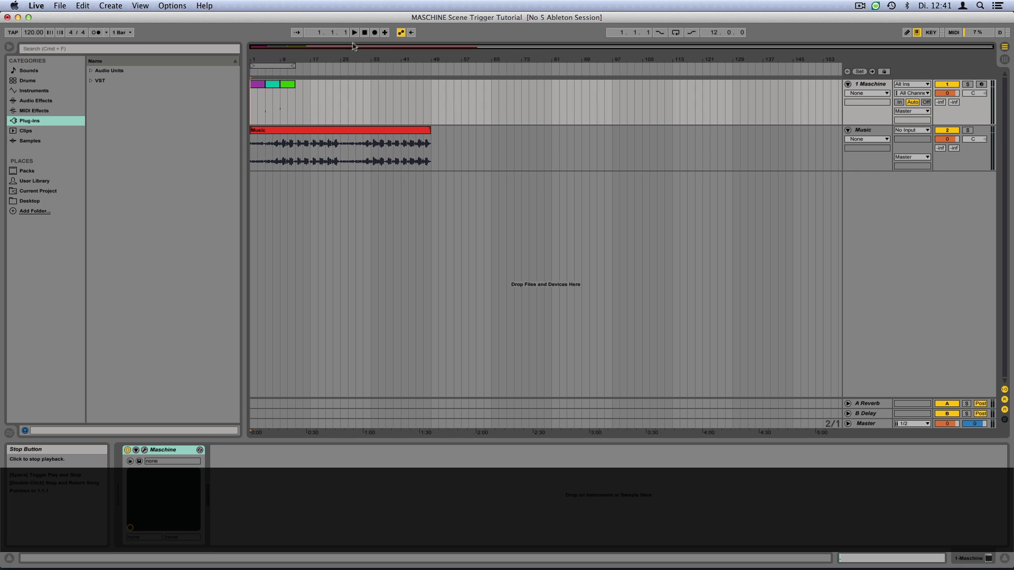
{"action": "left_click", "coordinate": [145, 451]}
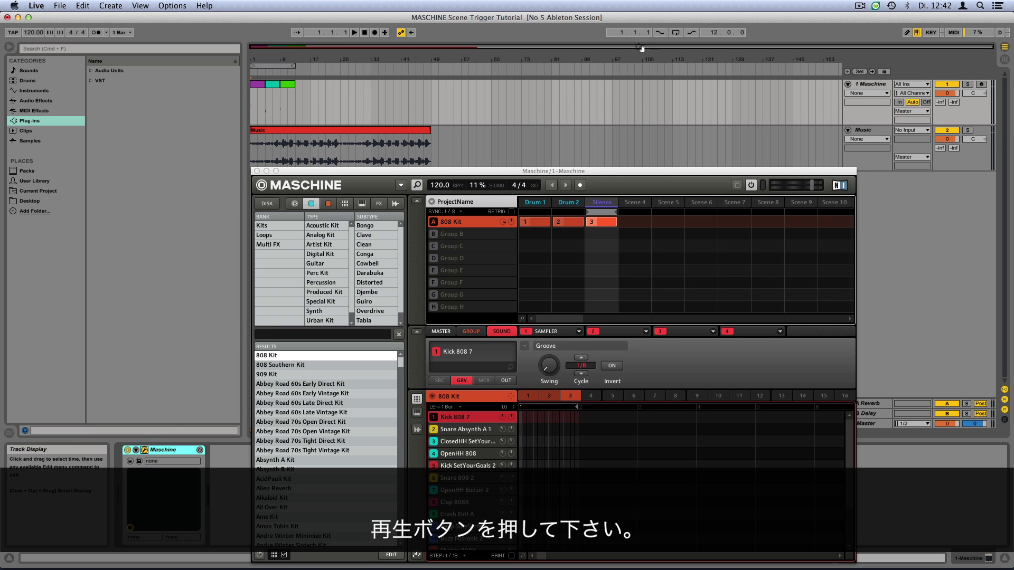
- Turn on the Arrangement Loop and start playback
{"action": "left_click", "coordinate": [675, 32]}
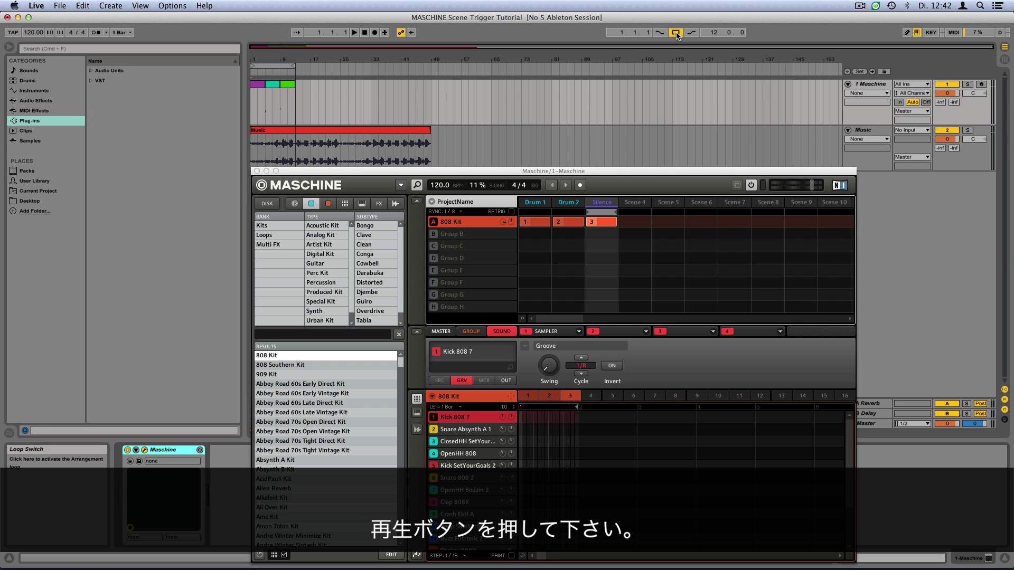
{"action": "left_click", "coordinate": [355, 32]}
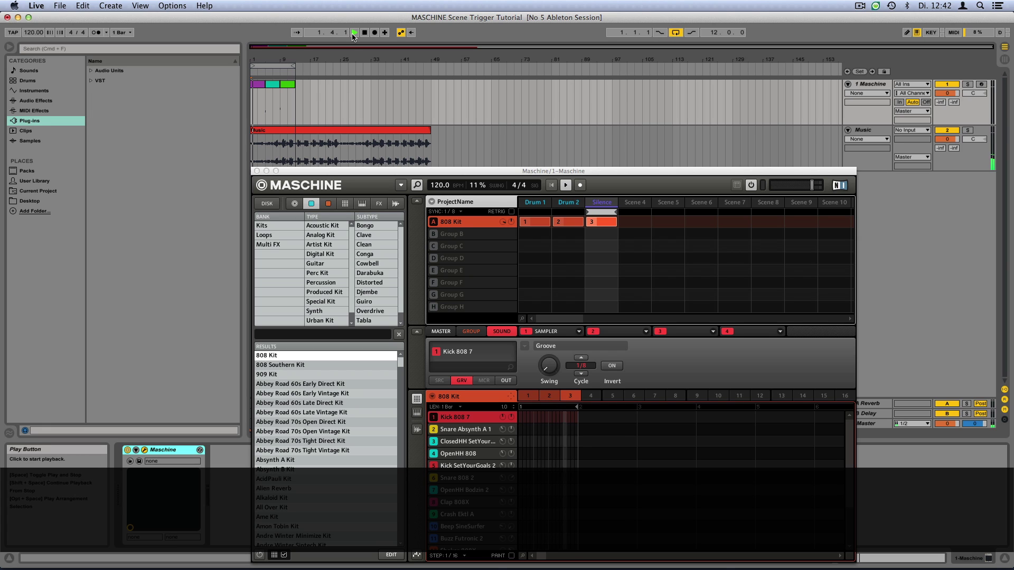